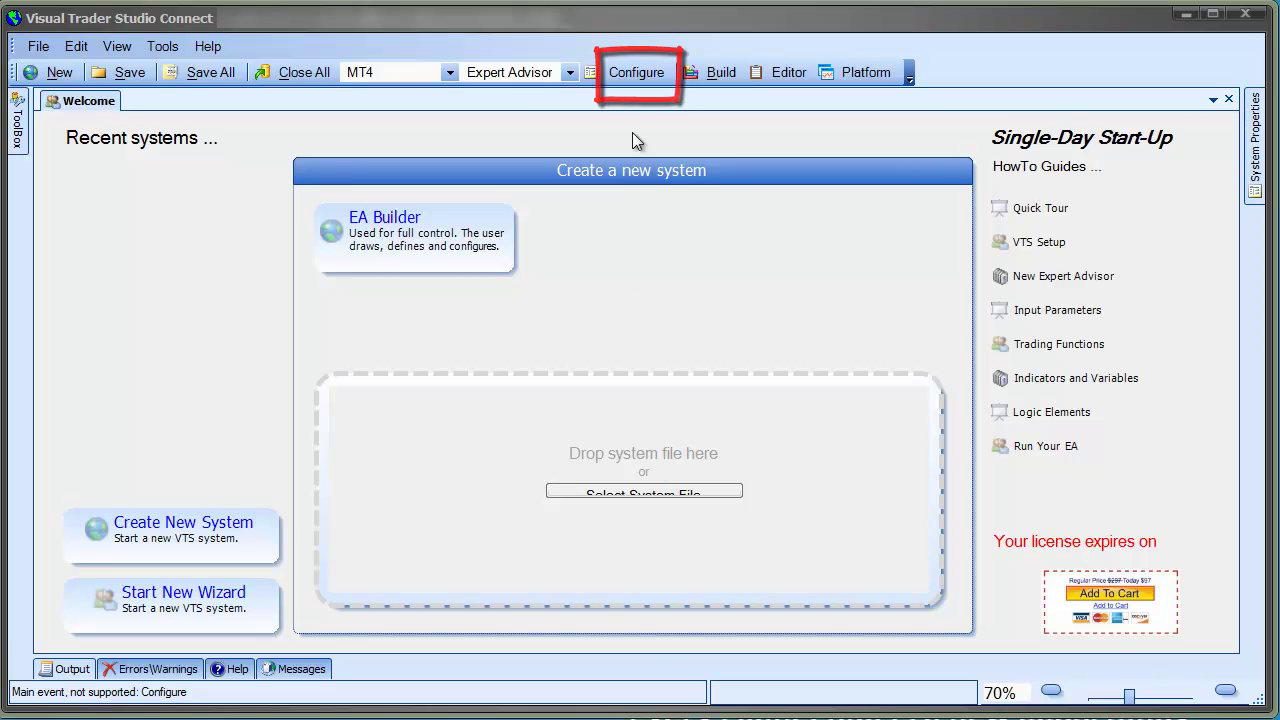
# Step: Open Options, collapse its Details panel and enlarge the window to show every path row
pyautogui.click(626, 73)
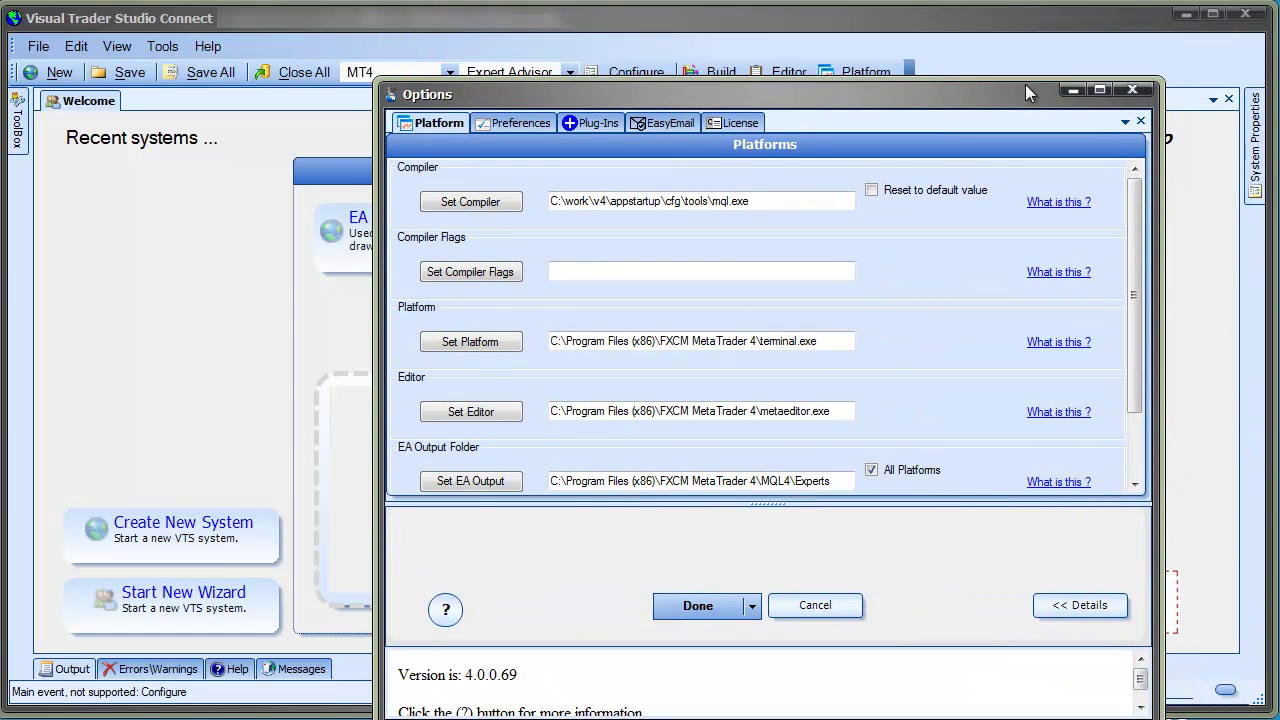
pyautogui.moveTo(1025, 84)
pyautogui.mouseDown()
pyautogui.moveTo(977, 84)
pyautogui.moveTo(945, 59)
pyautogui.mouseUp()
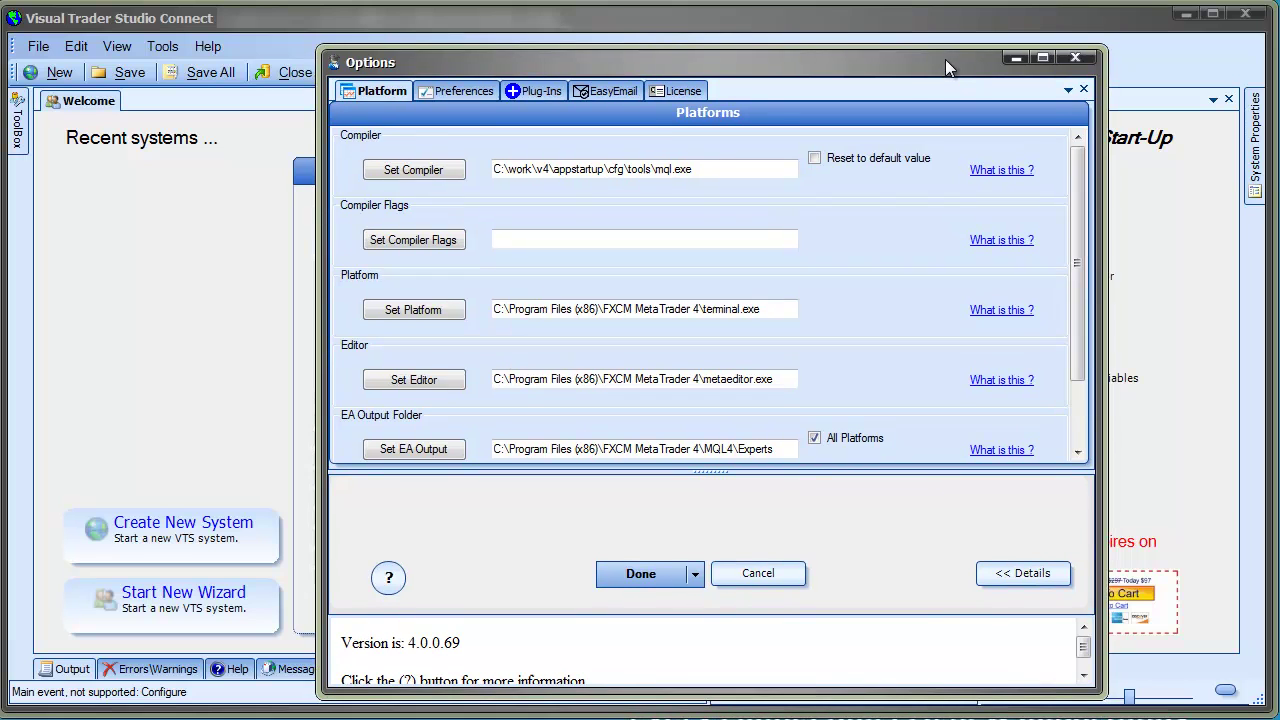
pyautogui.click(1000, 576)
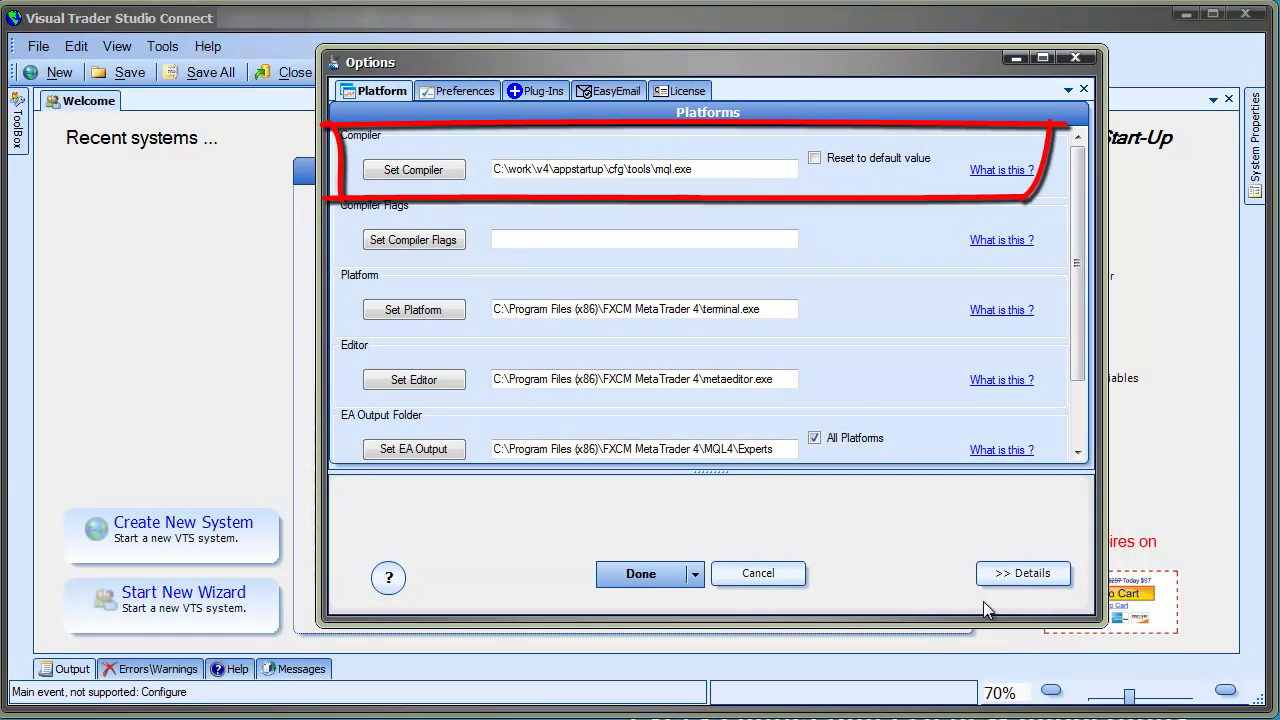
pyautogui.moveTo(981, 618); pyautogui.dragTo(981, 680)
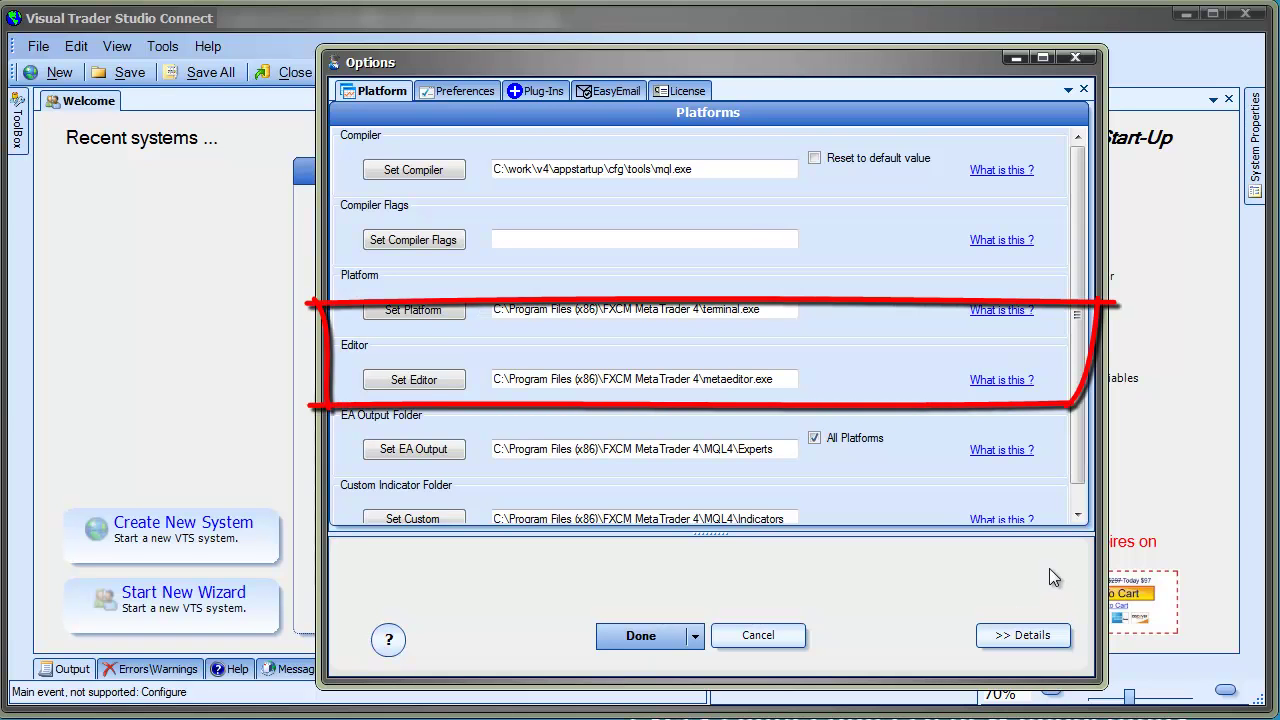
pyautogui.click(1077, 516)
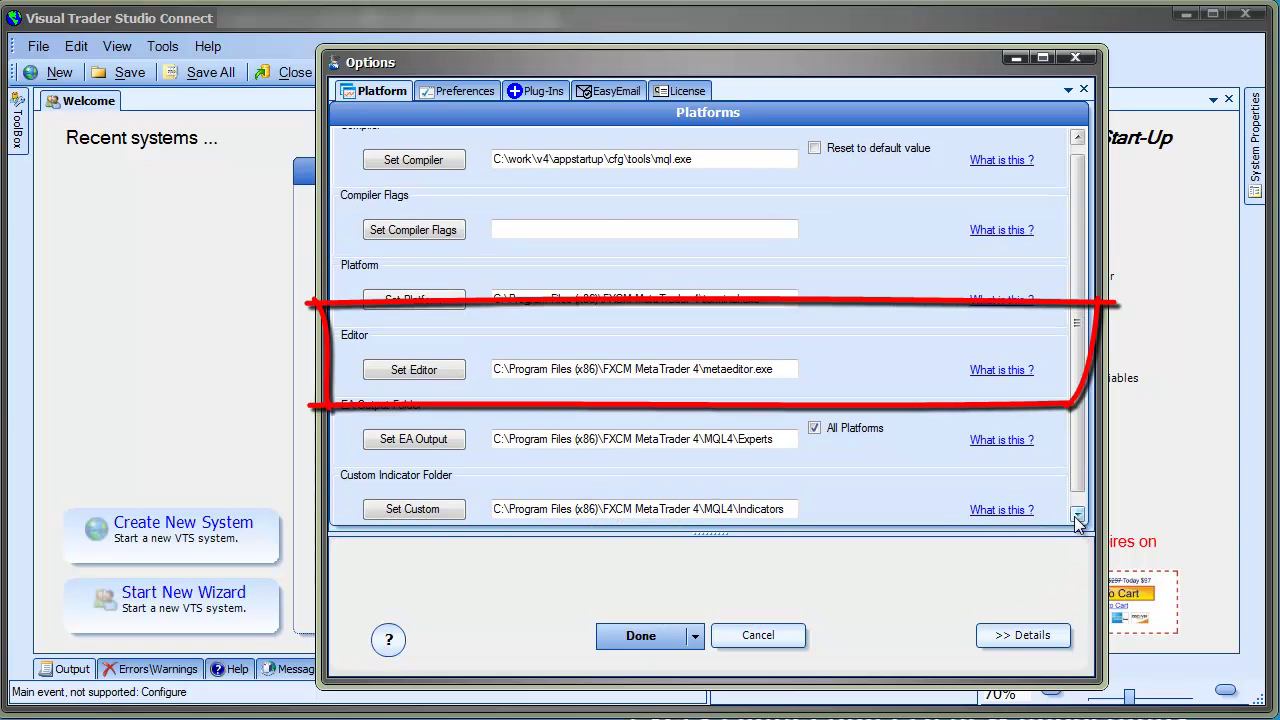
pyautogui.click(1077, 516)
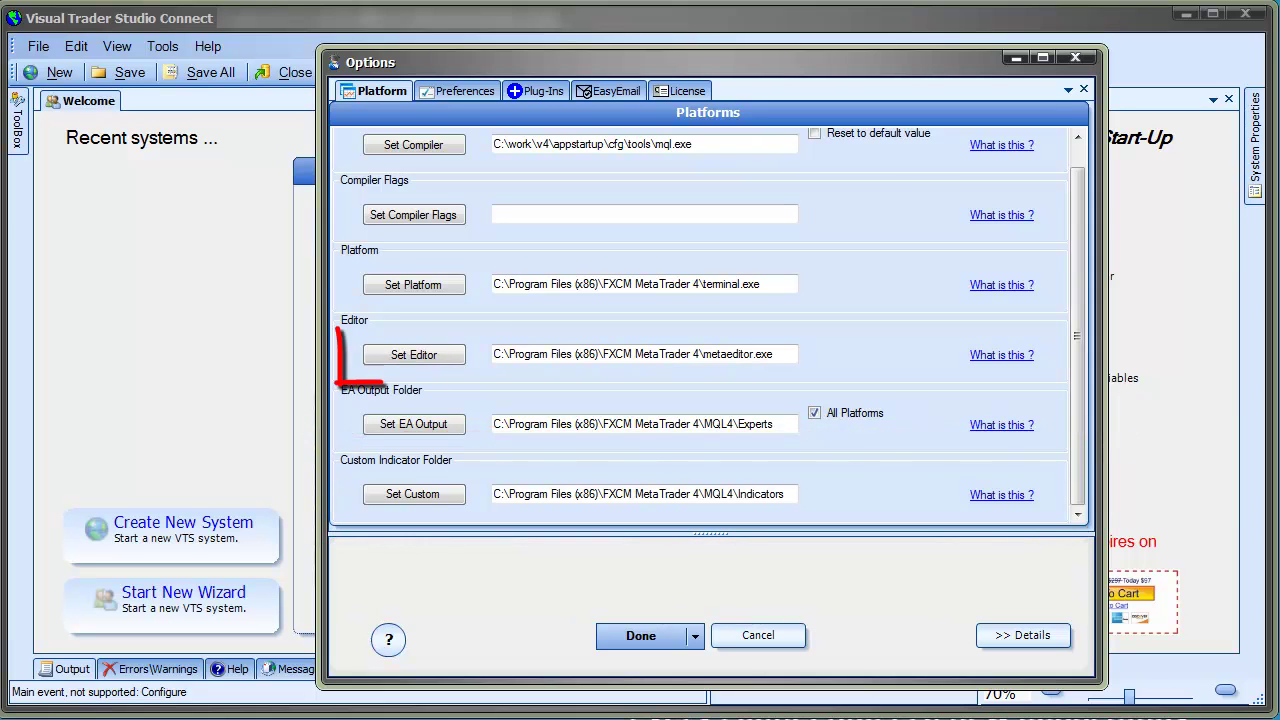
pyautogui.click(420, 362)
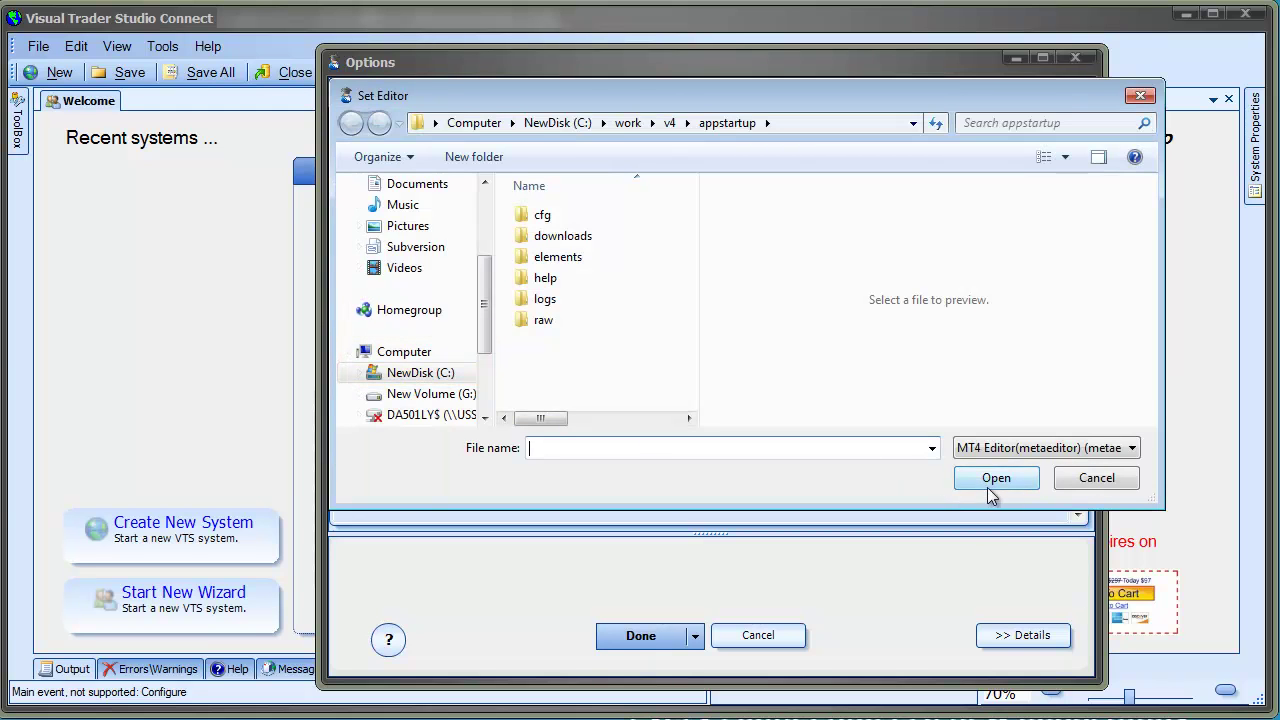
pyautogui.click(1083, 480)
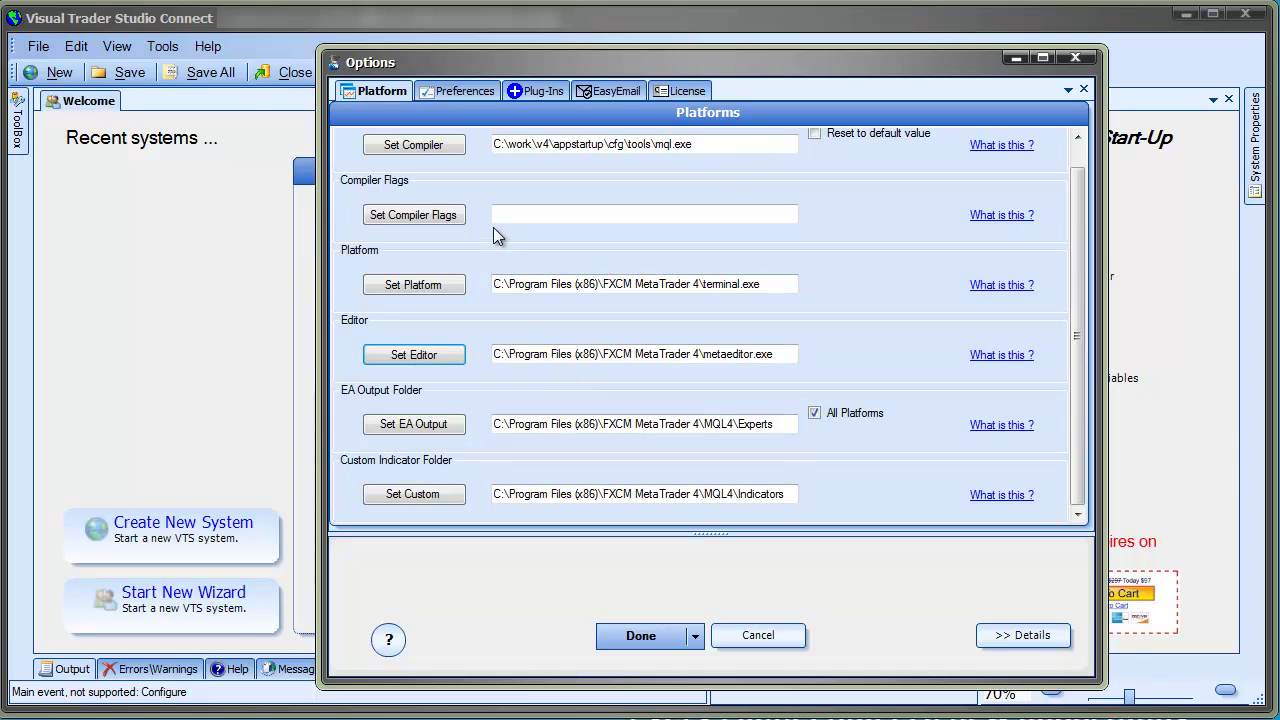
# Step: Review the Preferences tab, abandon a Mq4CopyFolder1 entry, and close Options unchanged
pyautogui.click(455, 92)
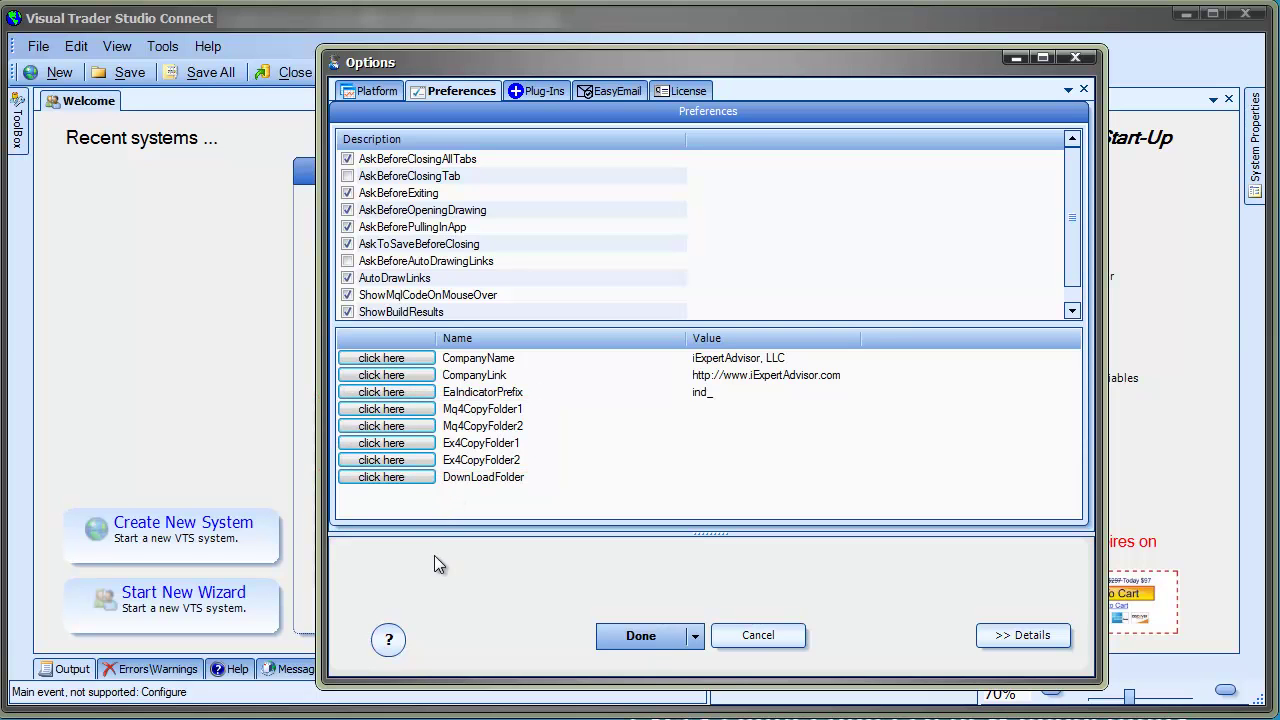
pyautogui.click(390, 413)
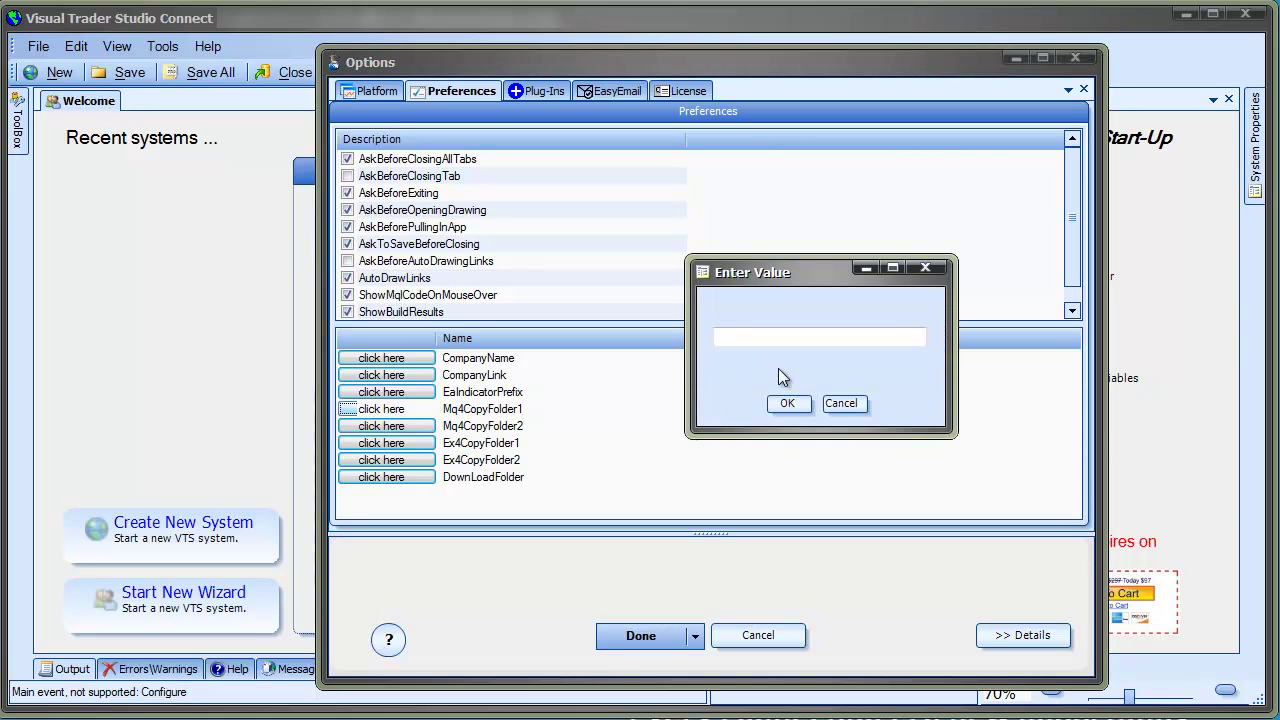
pyautogui.click(838, 404)
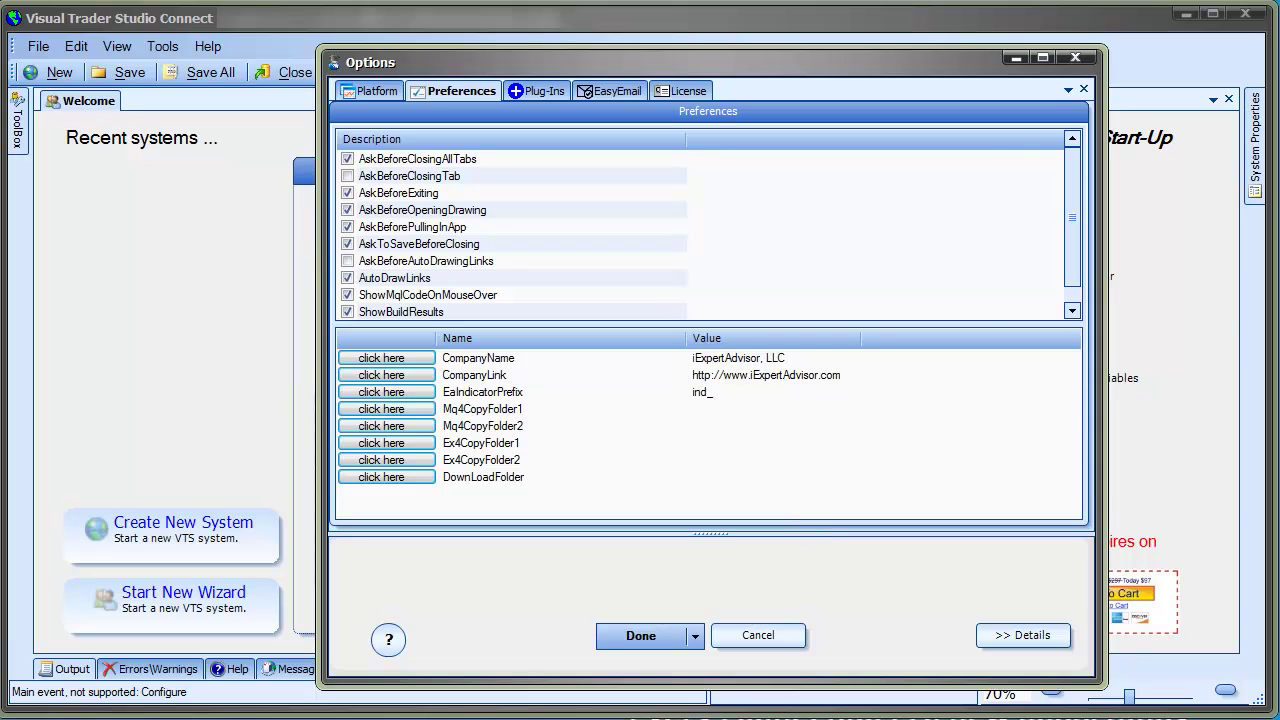
pyautogui.press('Return')
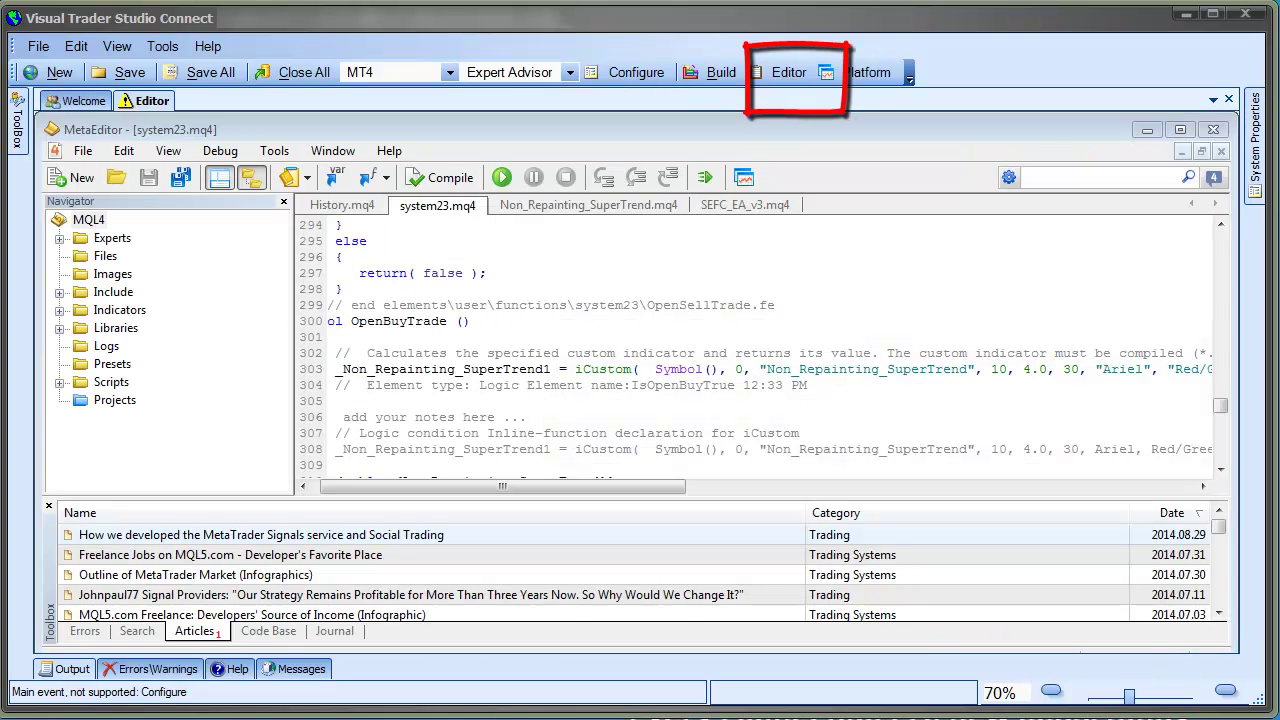
# Step: Compile system23.mq4, revealing the line-303 errors and an unused-variable warning
pyautogui.click(450, 180)
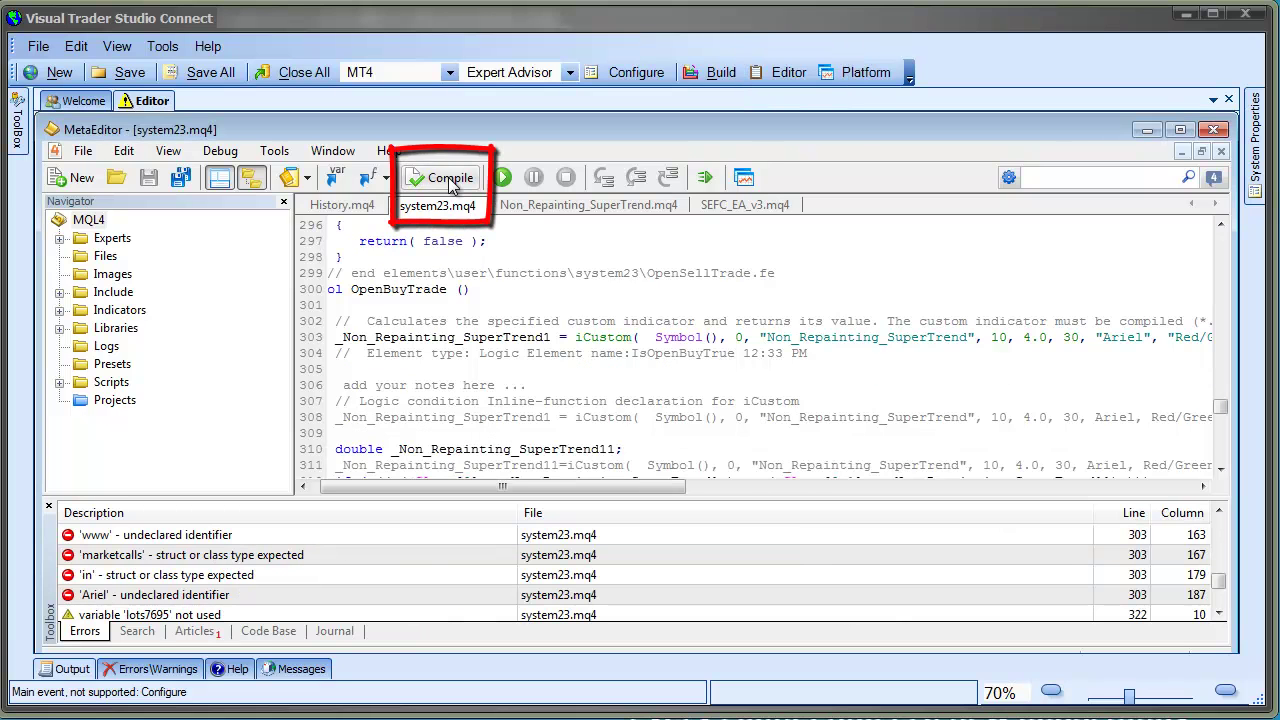